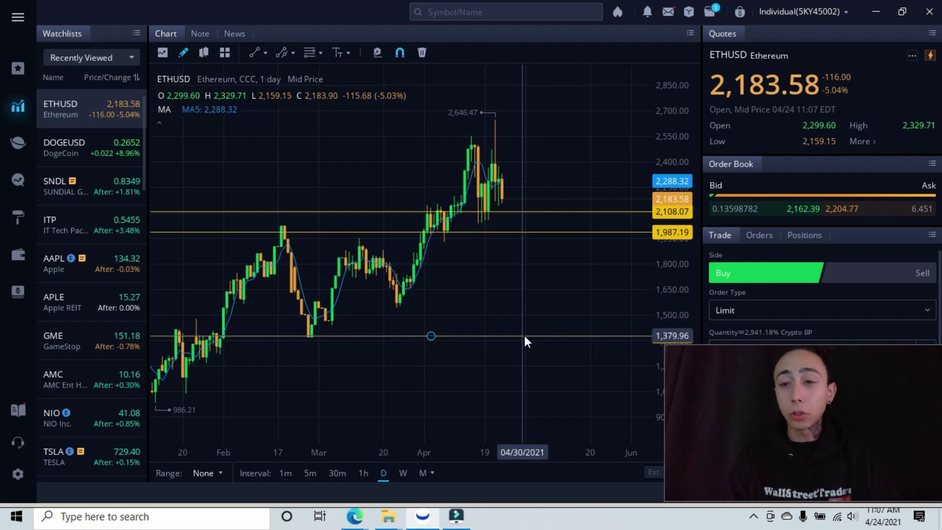
Step: Pan the ETHUSD daily chart back to earlier months and select the 1,376.16 support line
drag(328, 366, 420, 380)
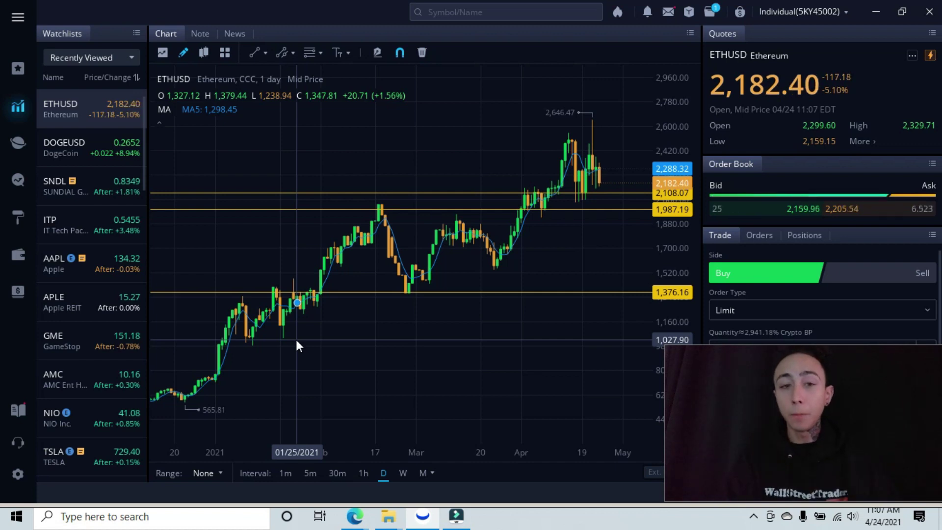
click(279, 294)
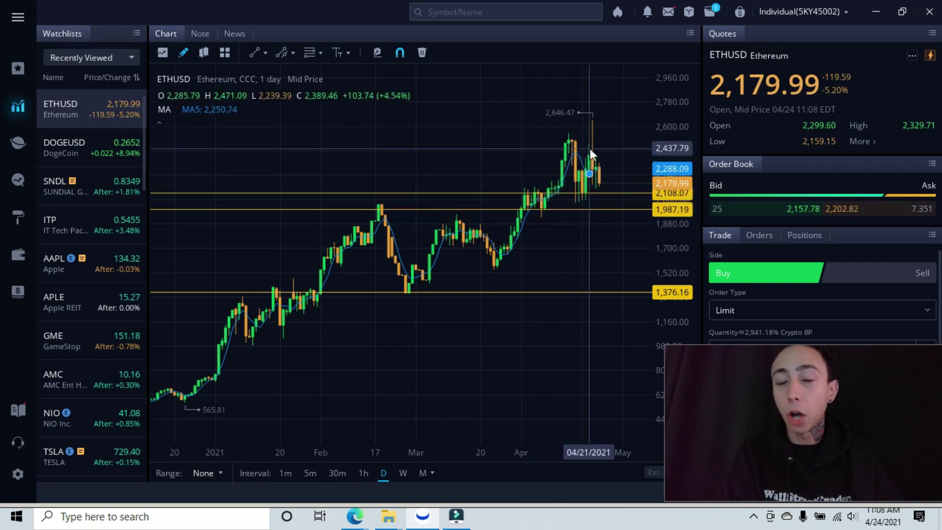
Step: Shift the daily chart toward the latest candles and select the support line near 1,987
drag(618, 143, 482, 157)
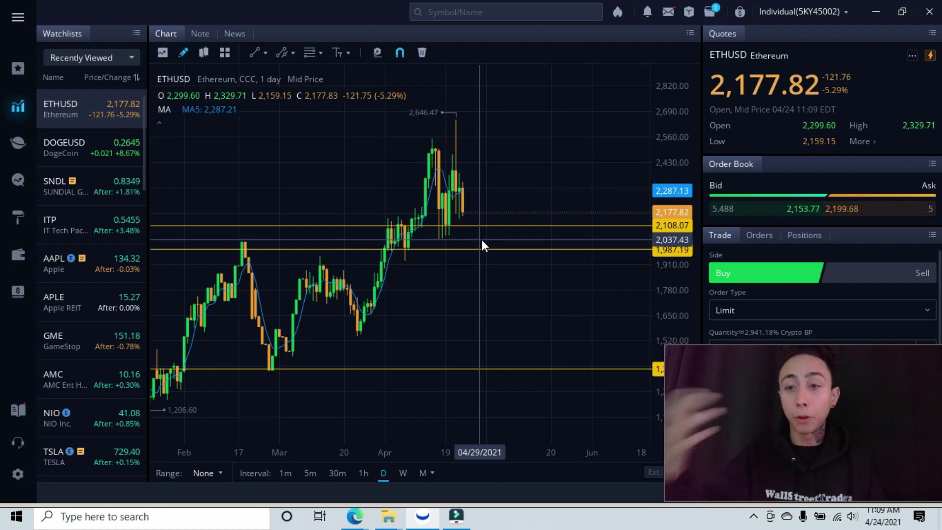
click(483, 250)
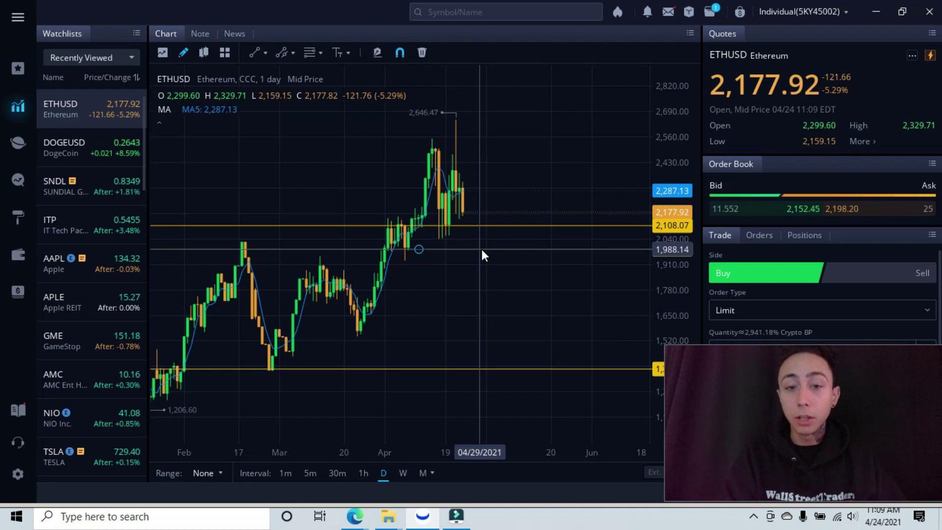
Step: Switch to the 1h interval and frame the latest hourly candles with space on the right
click(363, 473)
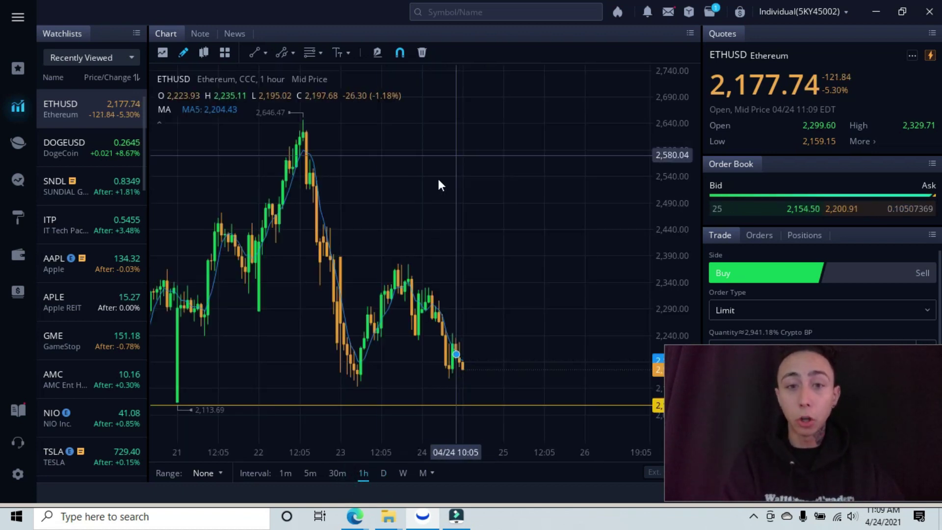
drag(437, 179, 571, 205)
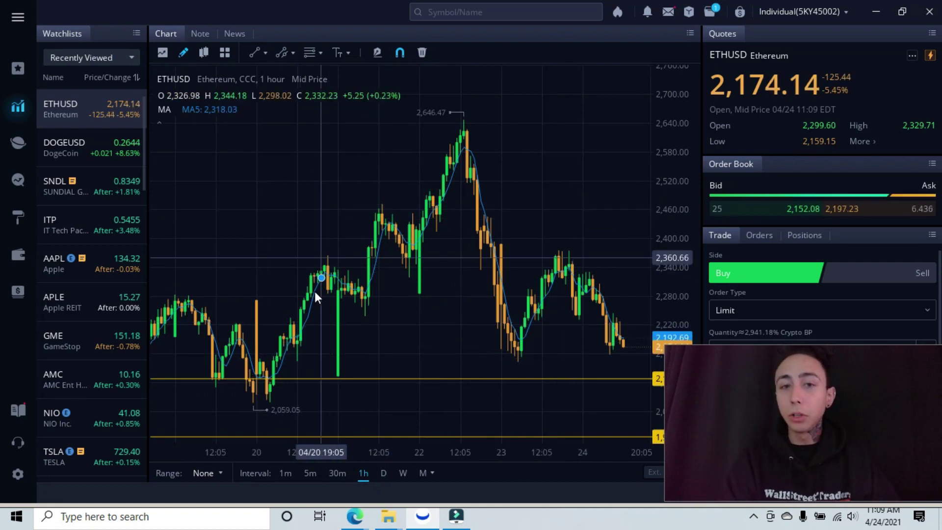
drag(605, 230, 544, 223)
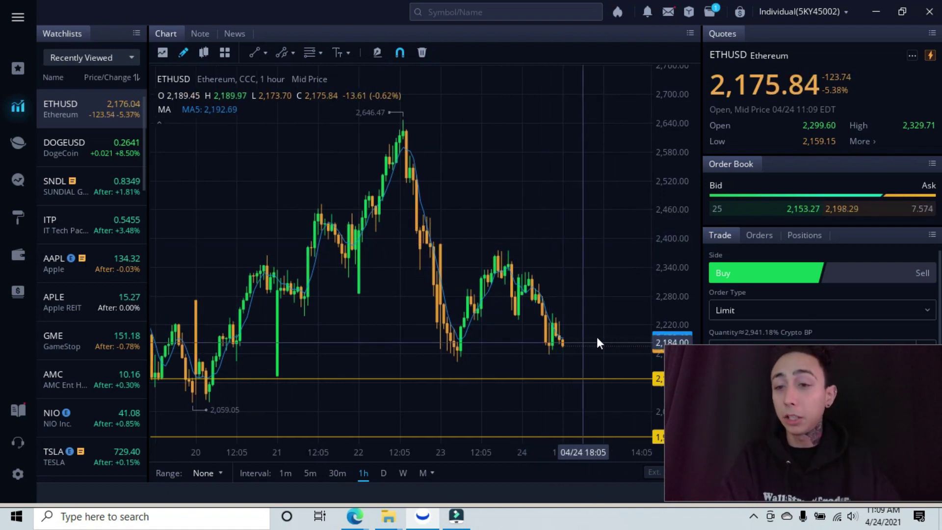
scroll(603, 334, down, 1)
scroll(603, 334, down, 3)
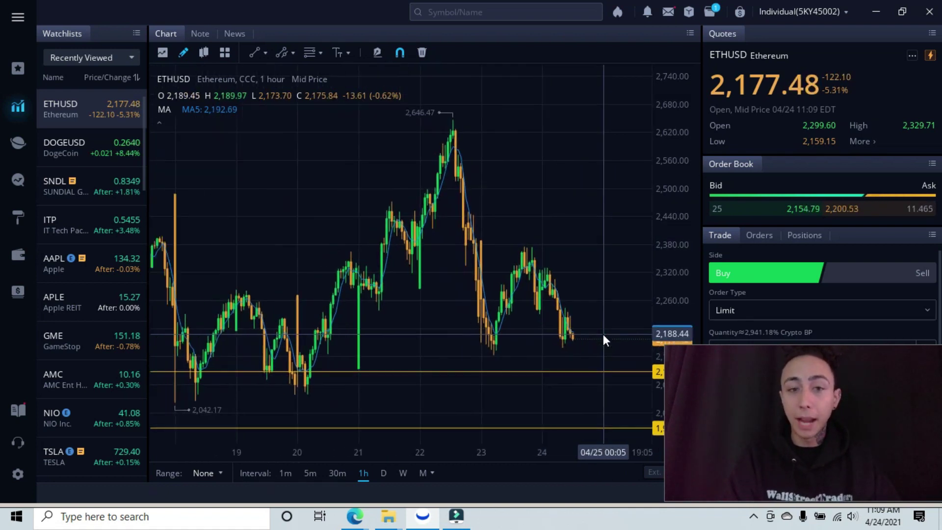
drag(613, 251, 545, 257)
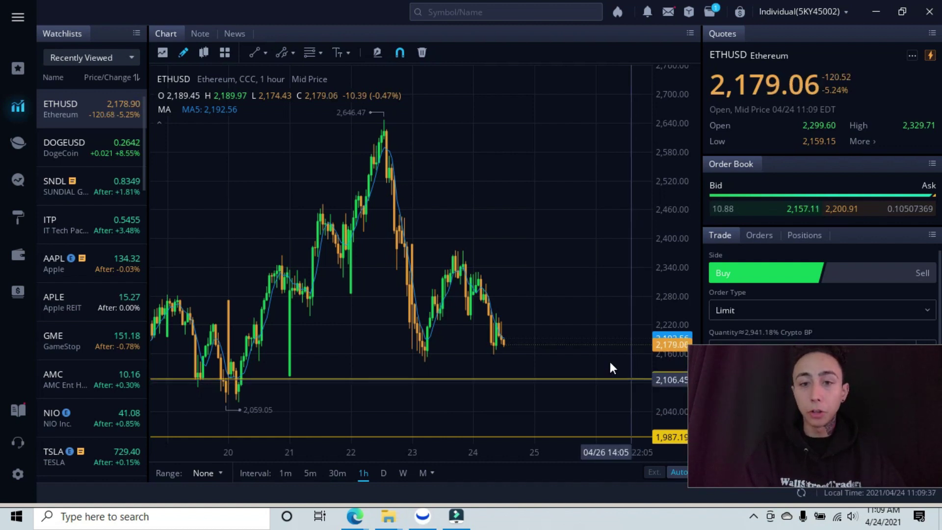
Step: Zoom out the hourly chart and nudge the lower support line to about 1,987.19
click(587, 328)
scroll(587, 328, down, 2)
scroll(587, 329, down, 2)
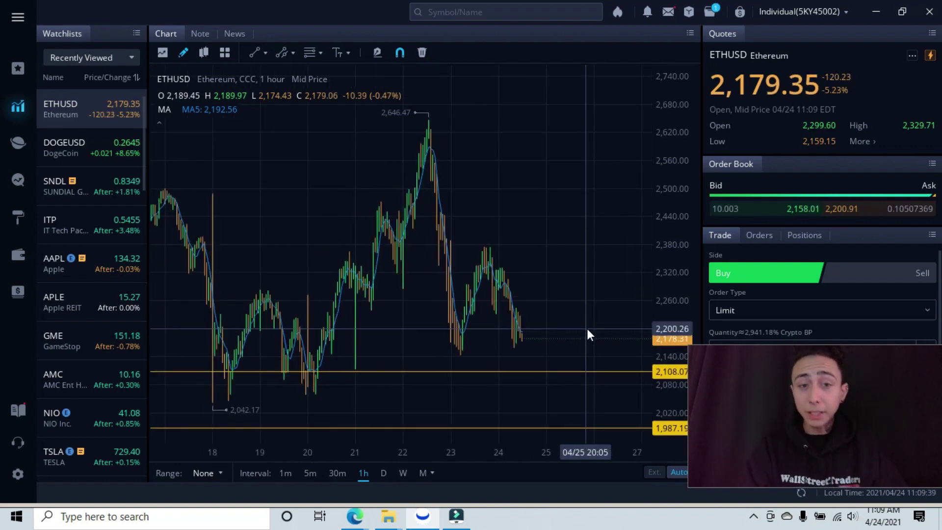
scroll(587, 329, down, 1)
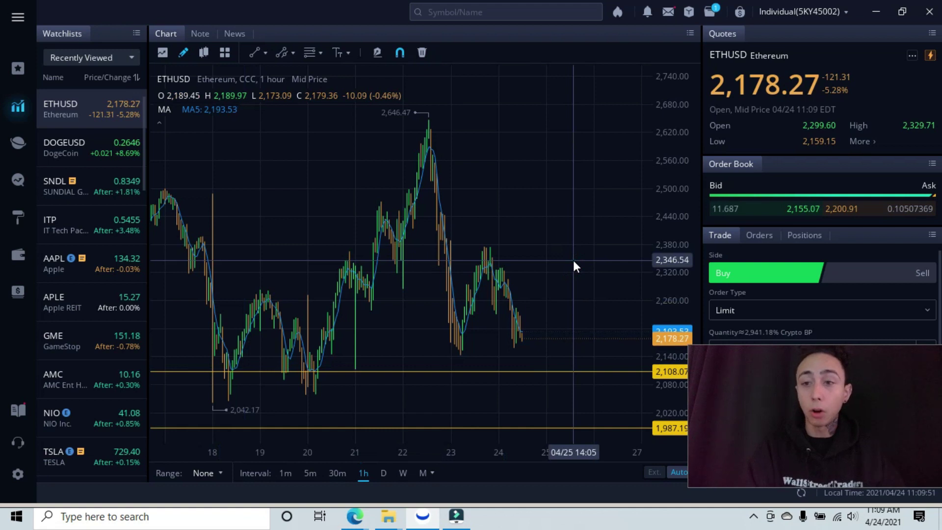
drag(552, 428, 552, 427)
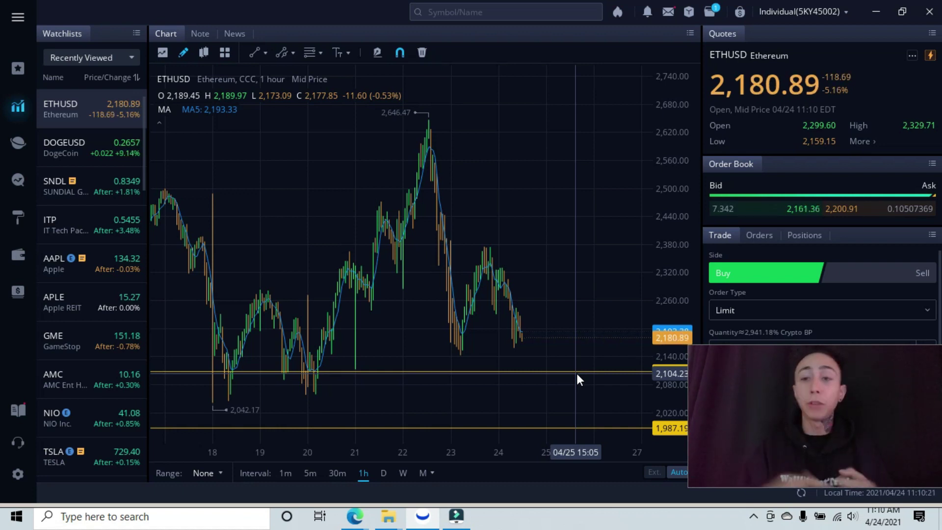
Step: Zoom the hourly chart further out so it spans back to mid-April
scroll(561, 318, down, 1)
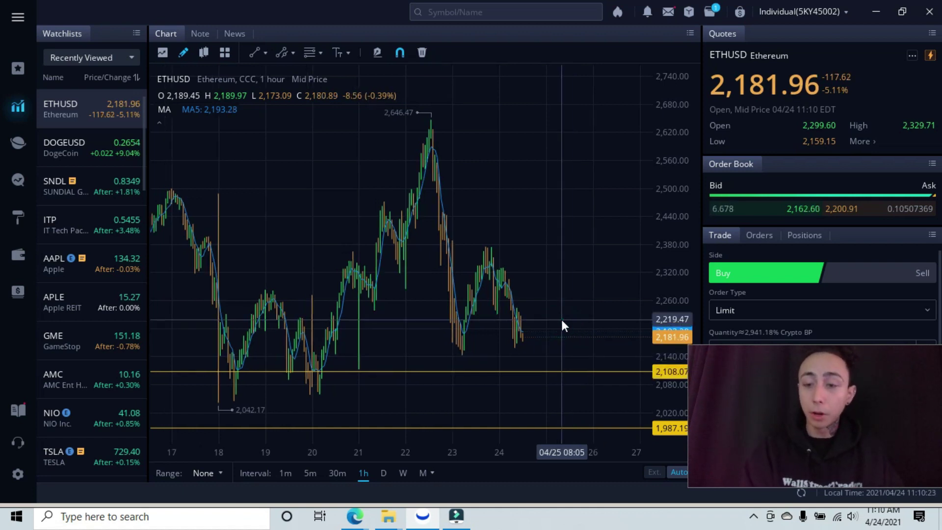
scroll(562, 322, down, 1)
scroll(562, 322, down, 1)
scroll(563, 322, down, 1)
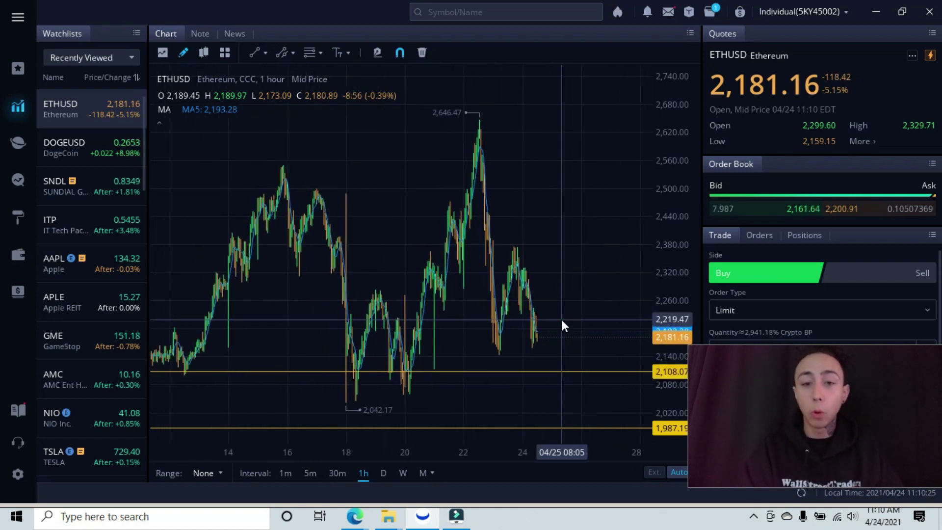
Step: Switch back to daily candles, zoom in and frame February onward with the 1,987.19 and 1,376.16 levels
click(386, 473)
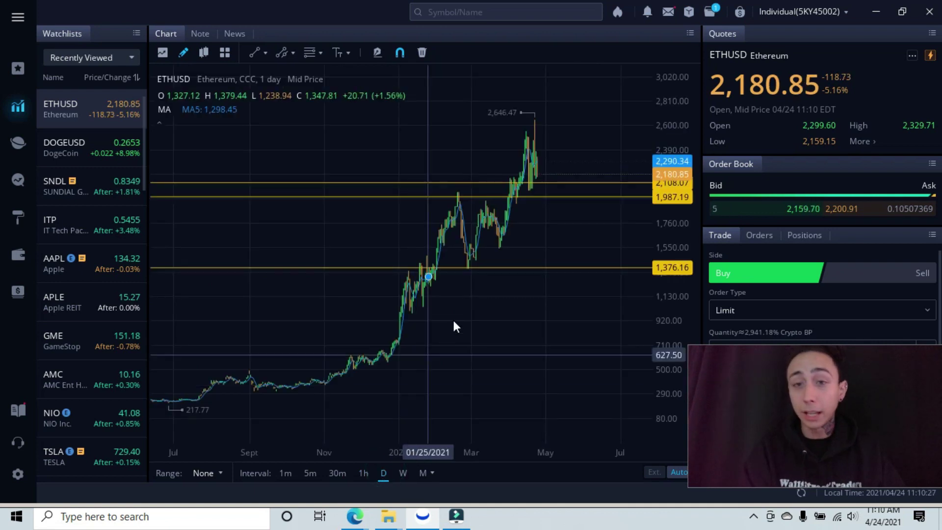
click(458, 149)
scroll(459, 150, up, 3)
scroll(459, 150, up, 3)
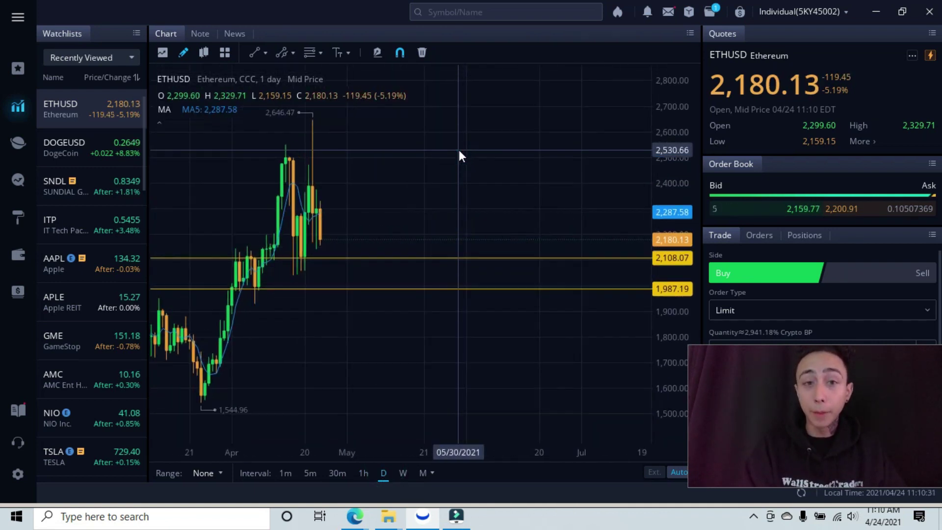
drag(393, 176, 523, 188)
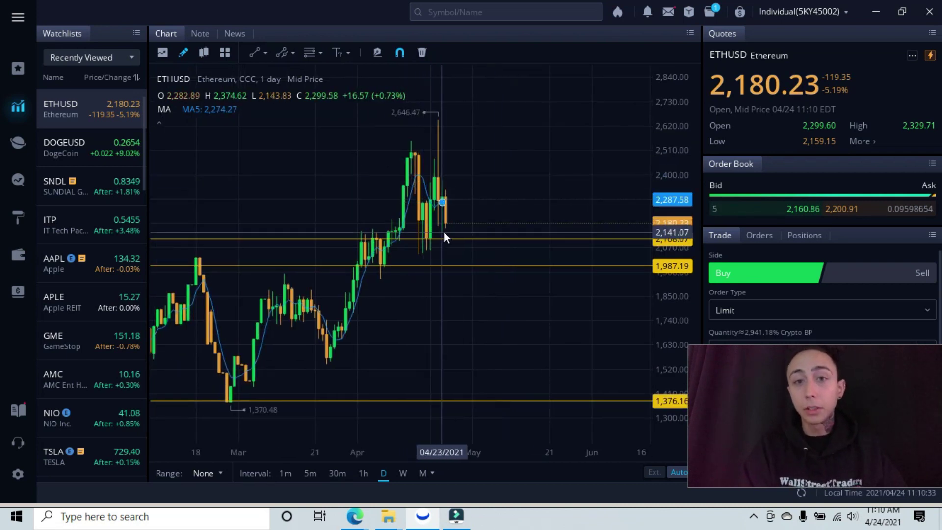